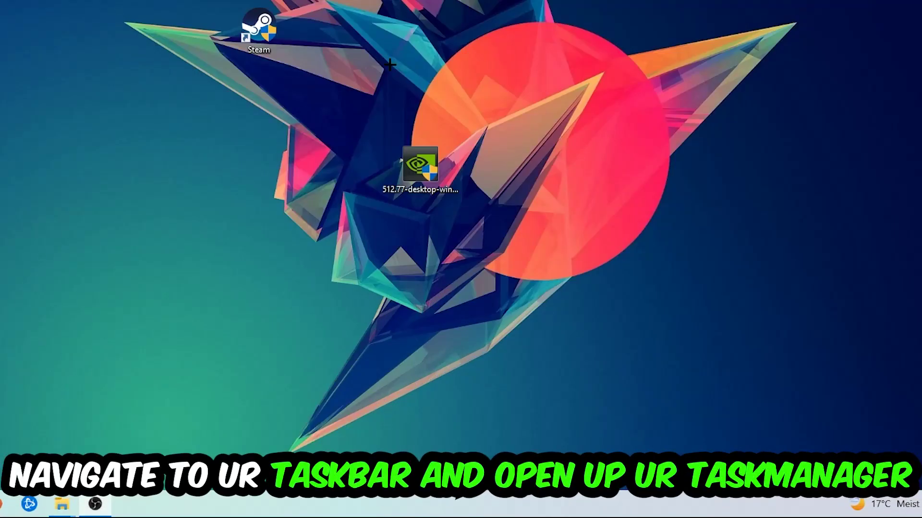
# End the Microsoft Text Input Application task in Task Manager, then close Task Manager.
pyautogui.rightClick(388, 503)
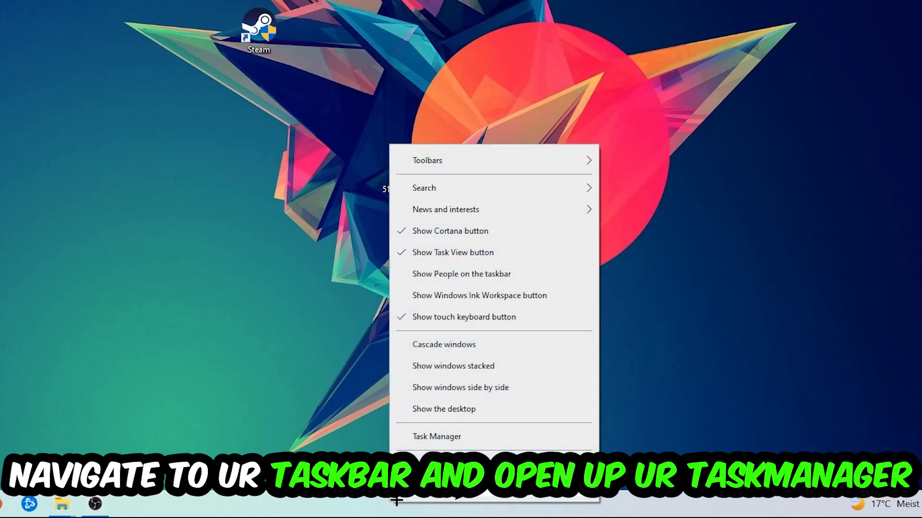
pyautogui.click(465, 440)
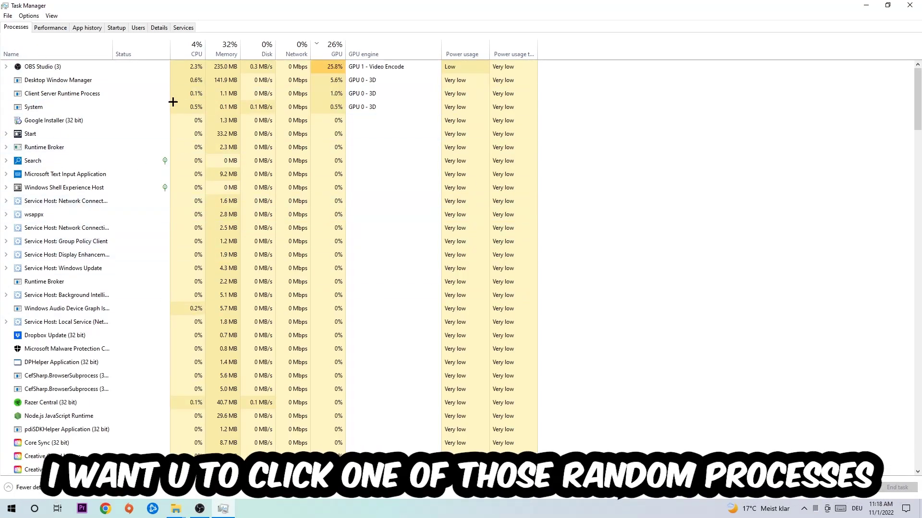
pyautogui.click(195, 162)
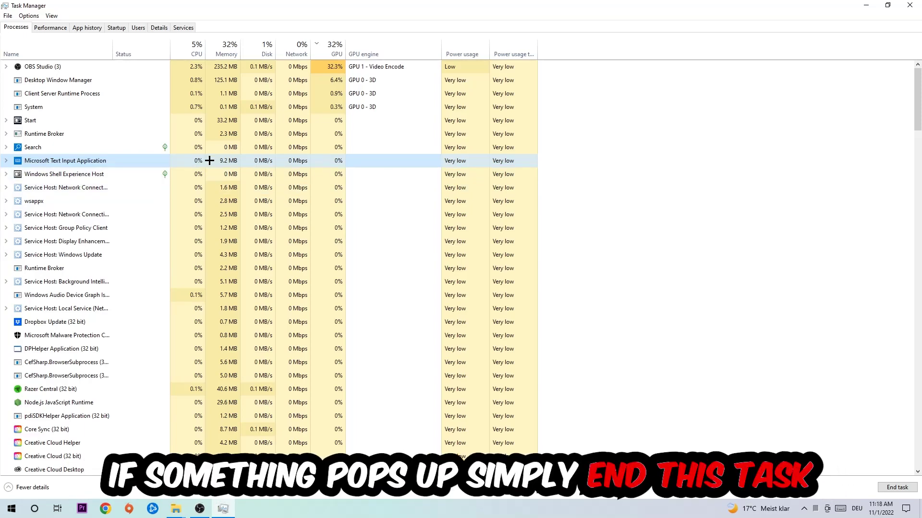
pyautogui.rightClick(209, 160)
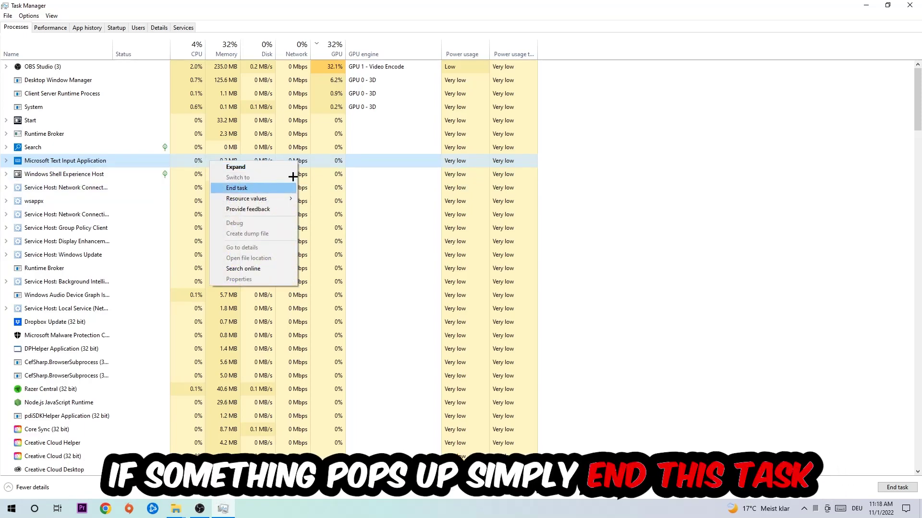
pyautogui.click(909, 6)
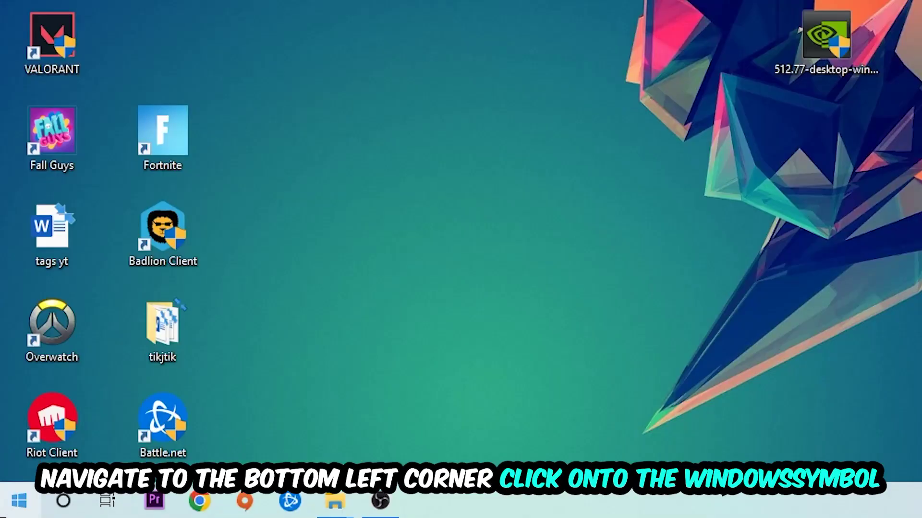
# Open Settings from Start and view the Windows Update page under Update & Security.
pyautogui.click(11, 509)
pyautogui.click(11, 432)
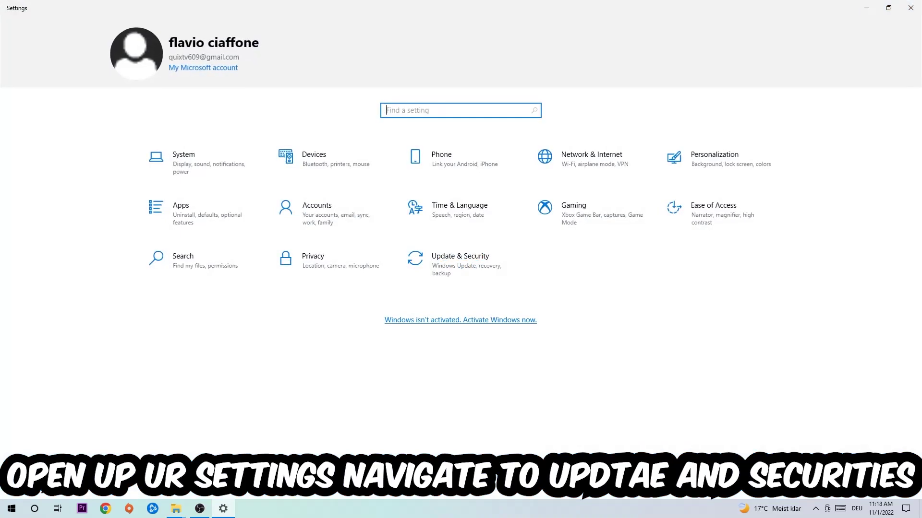
pyautogui.click(460, 261)
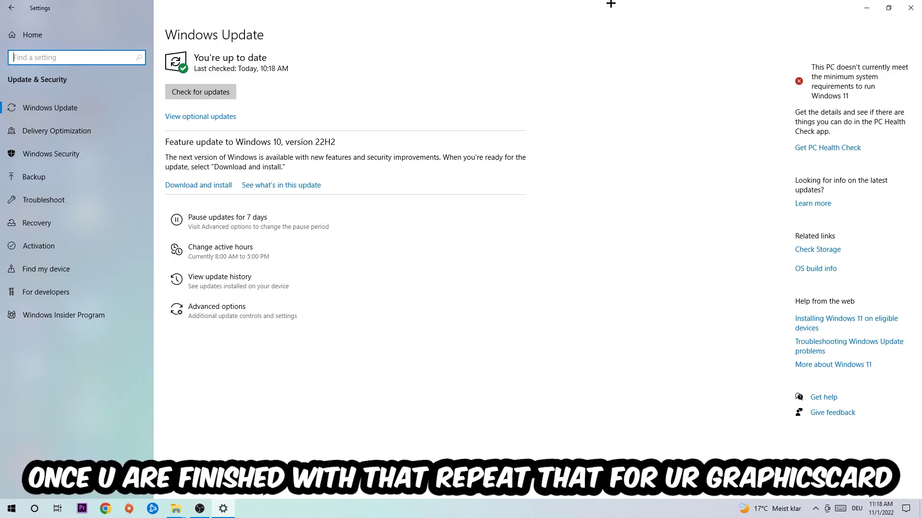
# Close Settings, place the NVIDIA driver below Genshin Impact, and move the Steam shortcut.
pyautogui.click(910, 7)
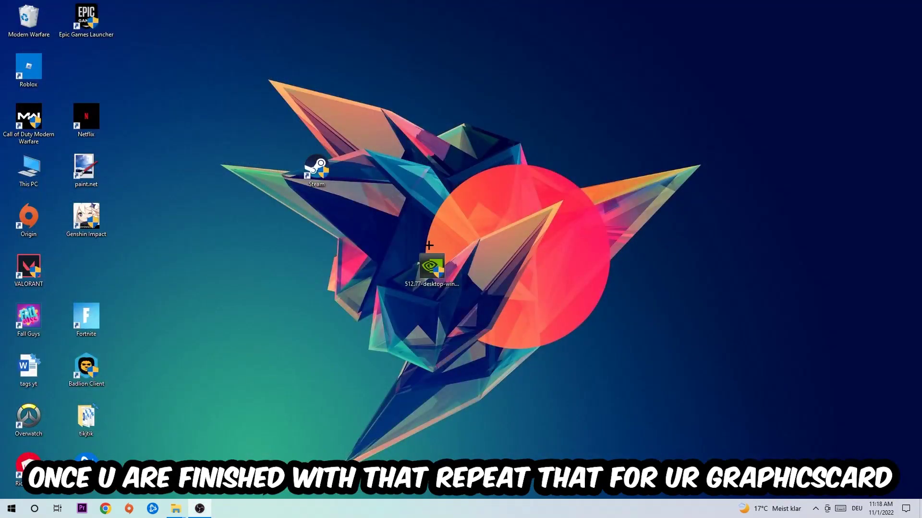
pyautogui.moveTo(429, 246); pyautogui.dragTo(317, 268)
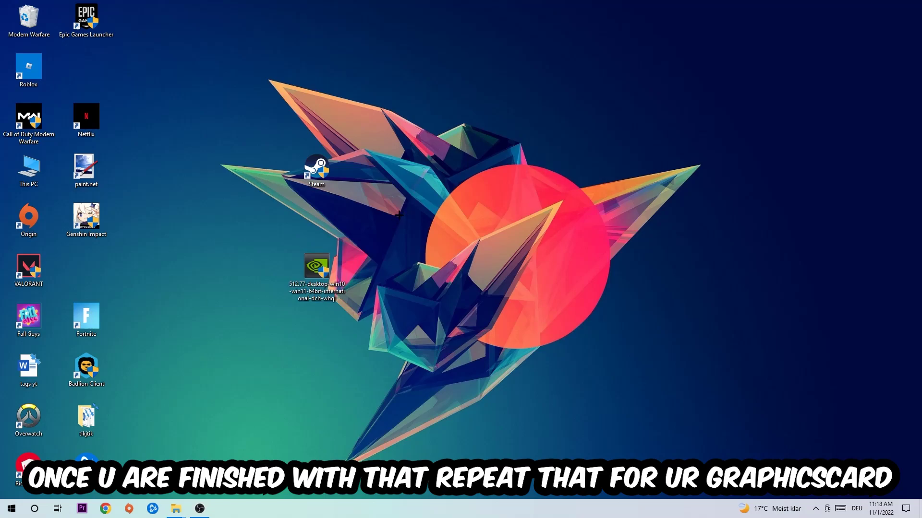
pyautogui.moveTo(317, 268); pyautogui.dragTo(104, 259)
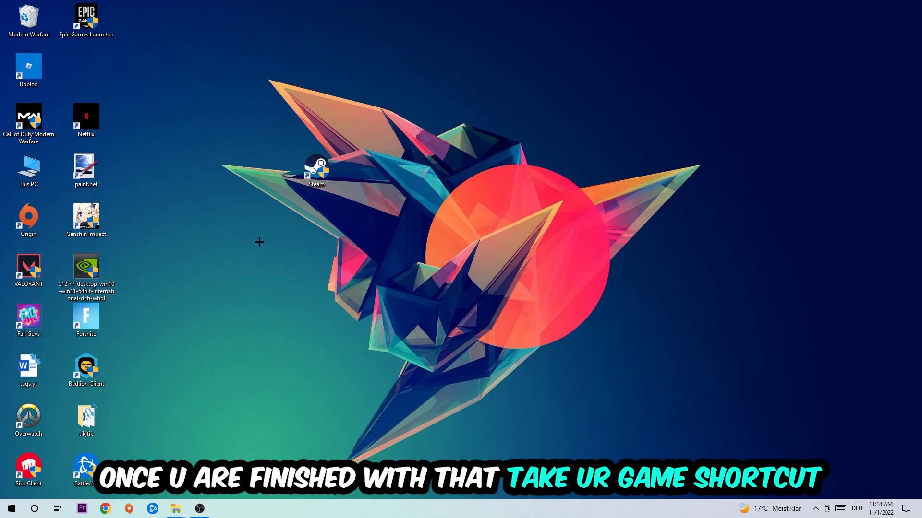
pyautogui.moveTo(316, 173)
pyautogui.mouseDown()
pyautogui.moveTo(490, 220)
pyautogui.moveTo(436, 209)
pyautogui.moveTo(567, 209)
pyautogui.moveTo(439, 212)
pyautogui.mouseUp()
# Give the Steam shortcut Windows 8 compatibility mode and Run as administrator in its Properties.
pyautogui.rightClick(439, 212)
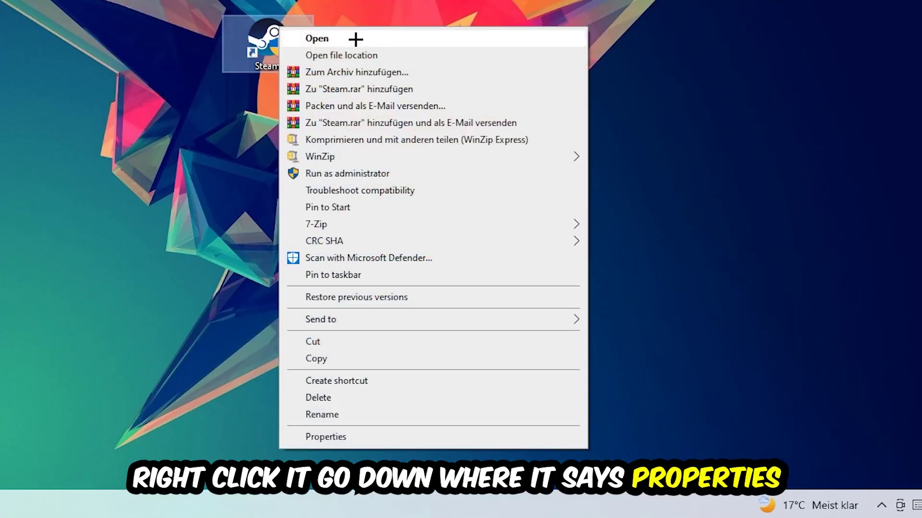
pyautogui.click(326, 437)
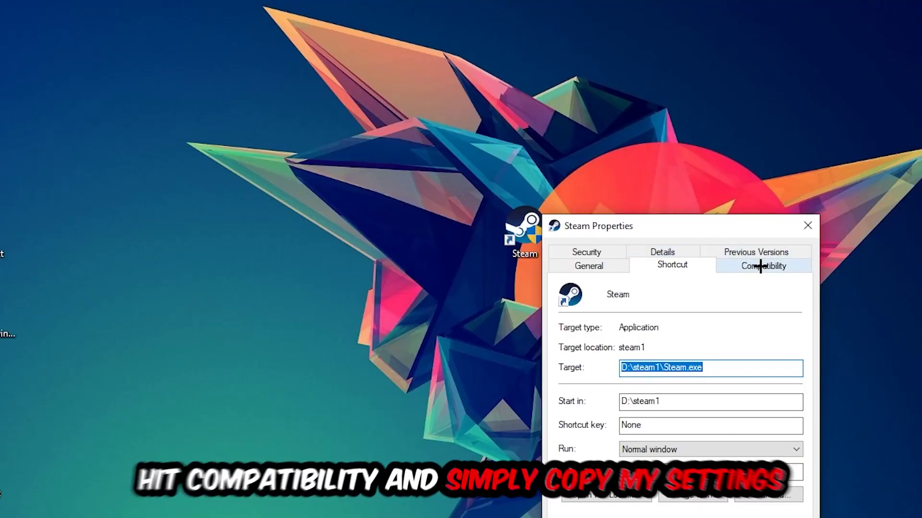
pyautogui.click(761, 266)
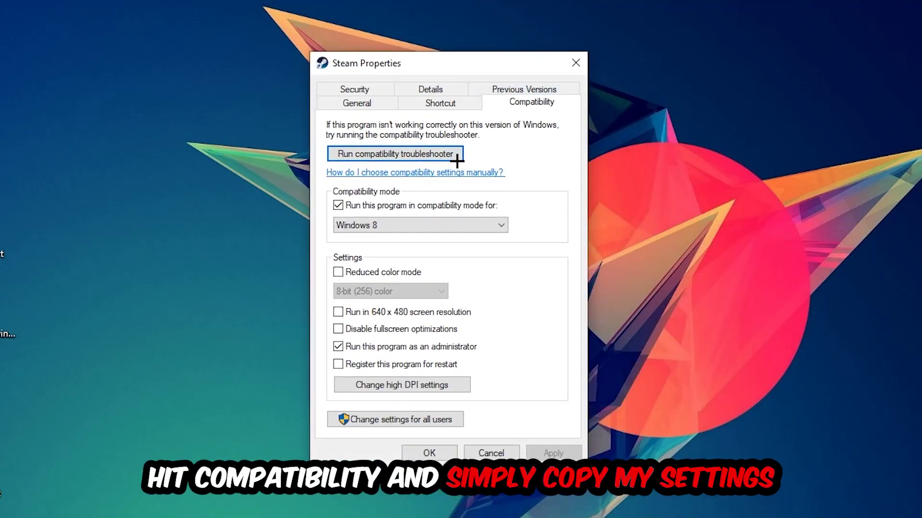
pyautogui.click(337, 205)
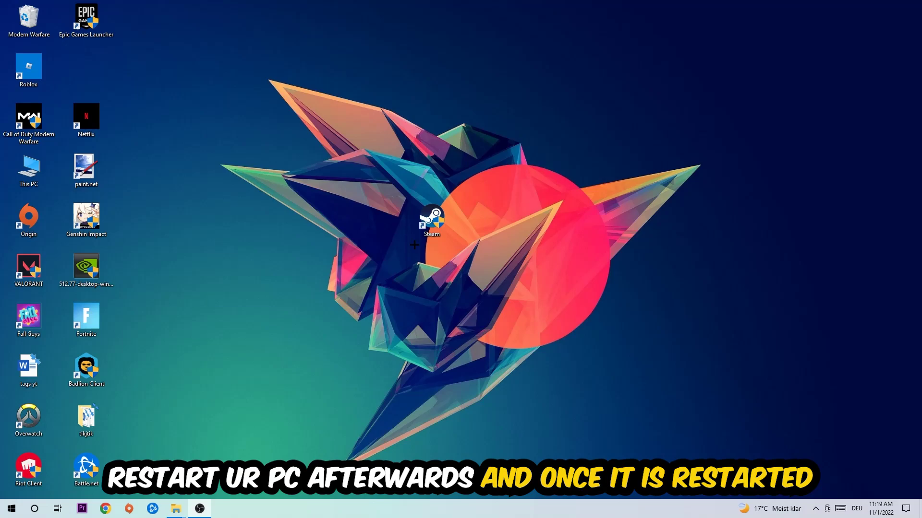
# Move the Steam shortcut upward, above the wallpaper's centre.
pyautogui.moveTo(431, 219); pyautogui.dragTo(374, 122)
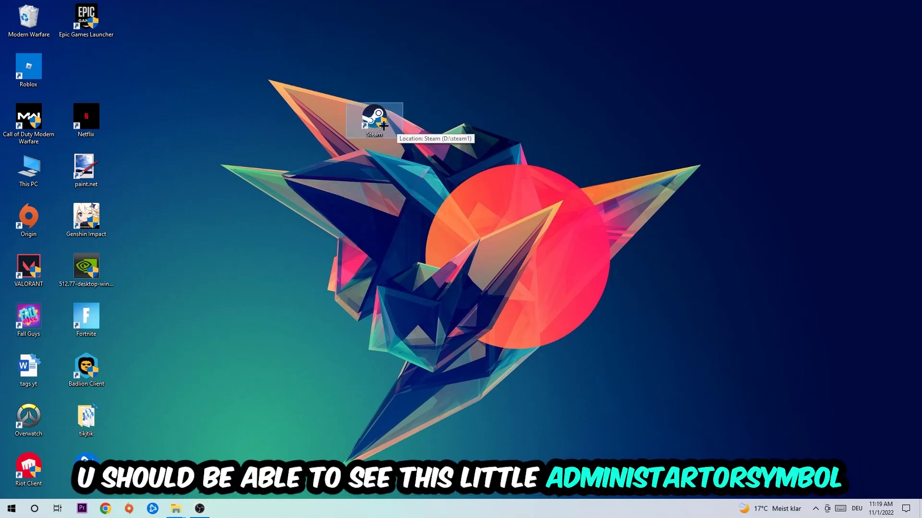